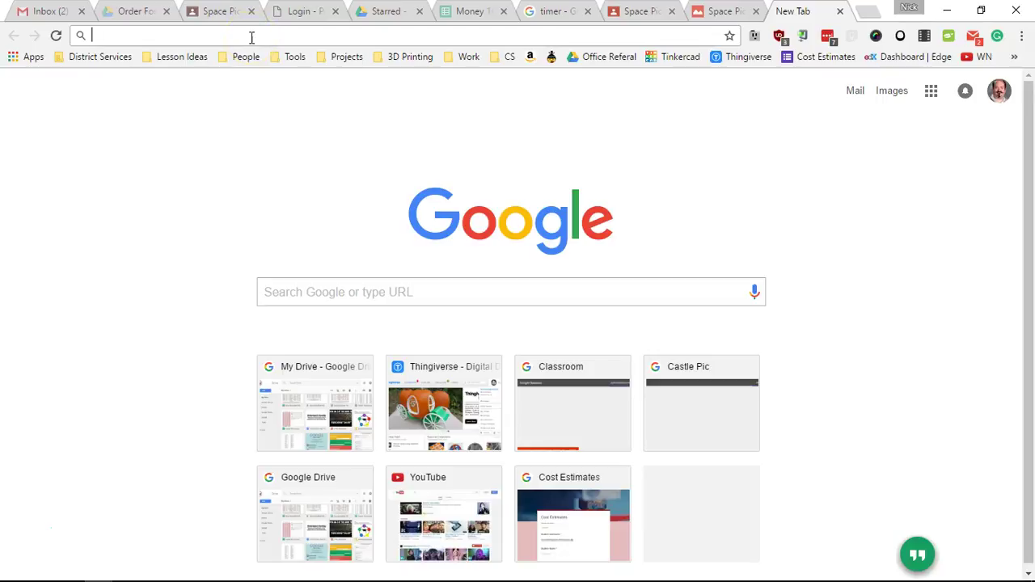
Step: Go to hangouts.google.com and open a conversation with the first contact found by searching for the contact's name
text(hangouts.google.com)
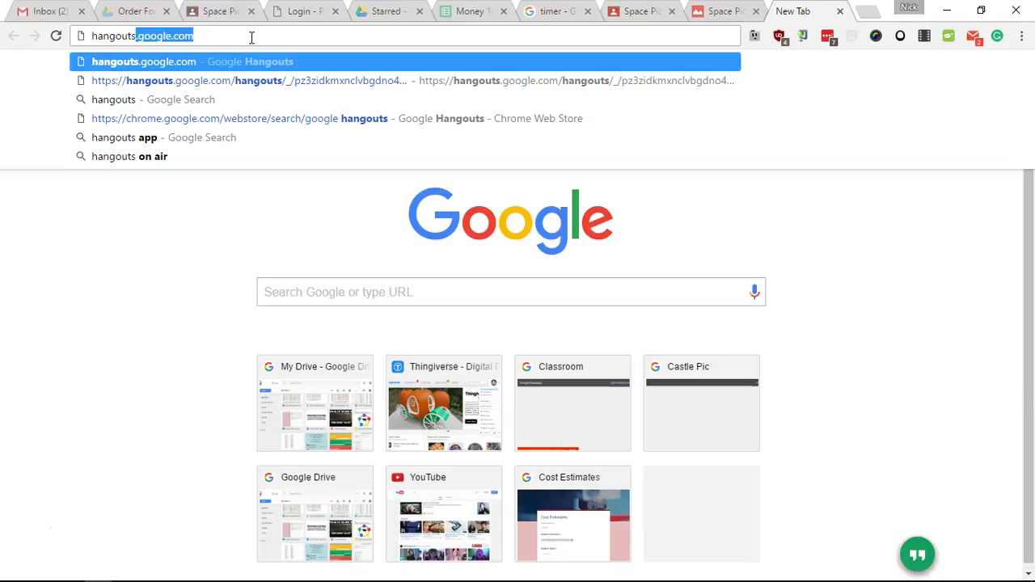
key(Return)
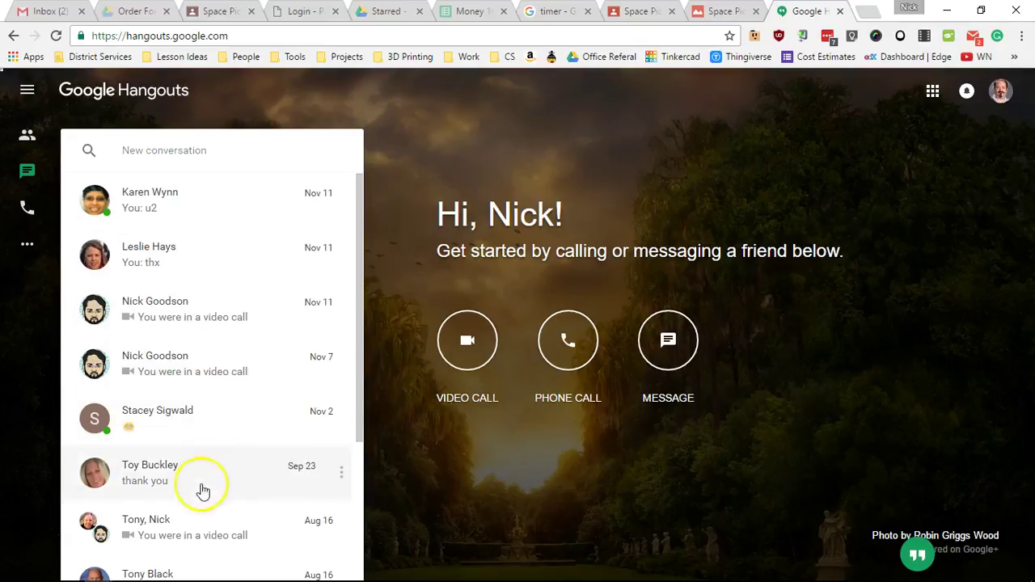
click(215, 164)
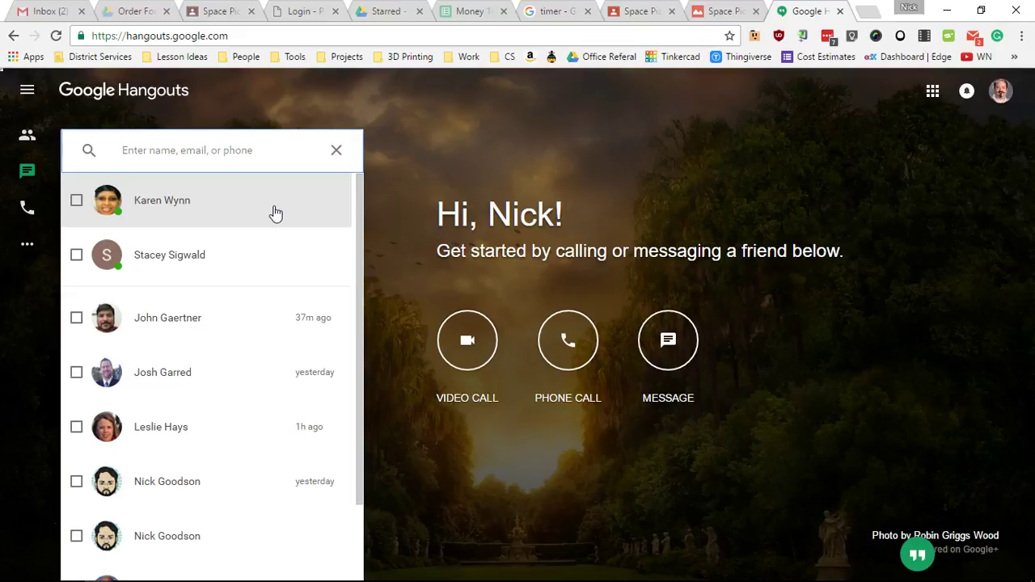
click(277, 158)
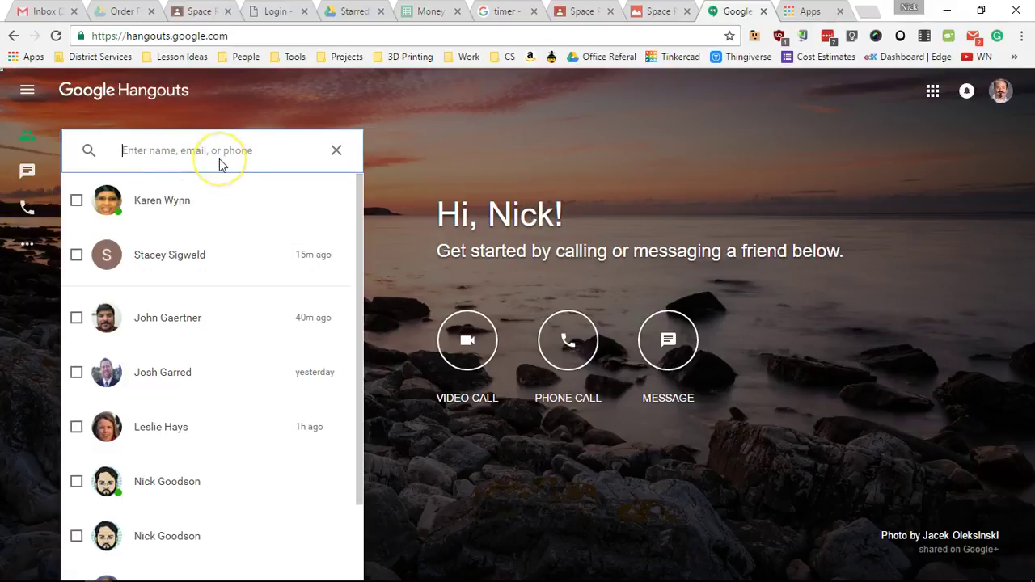
text(na)
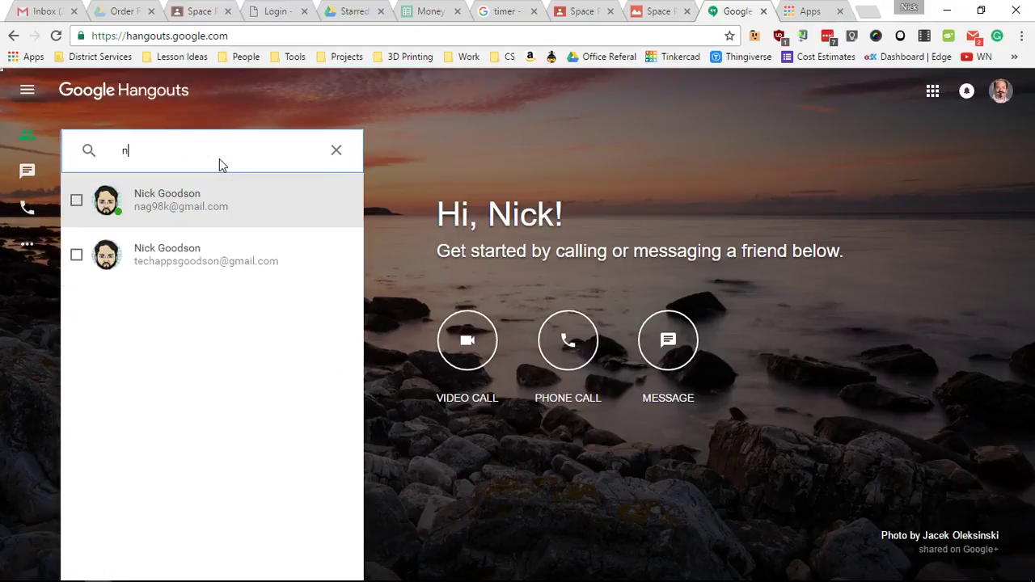
click(216, 207)
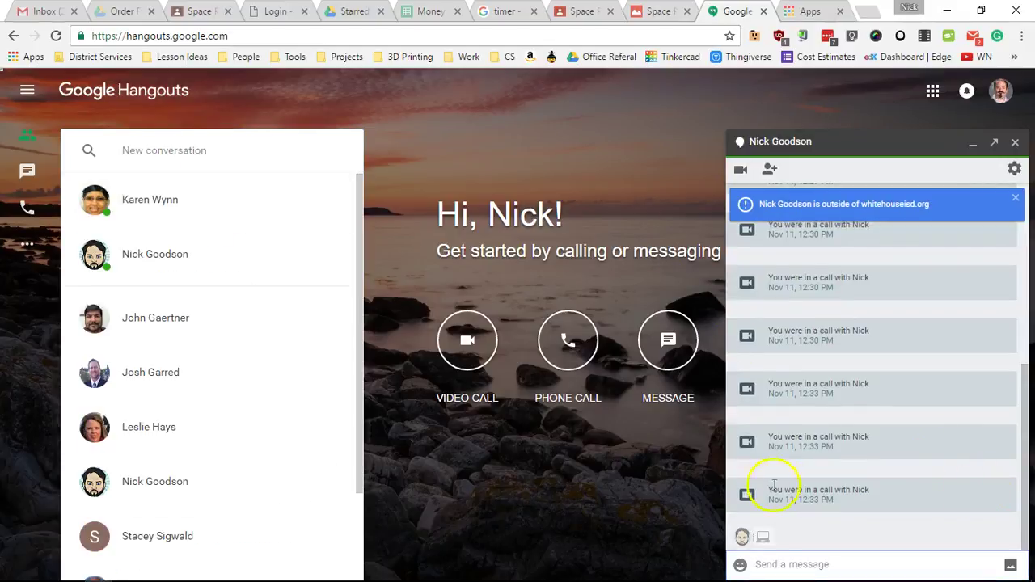
Step: Send the message "test" to the contact and dismiss the incoming message notification
text(te)
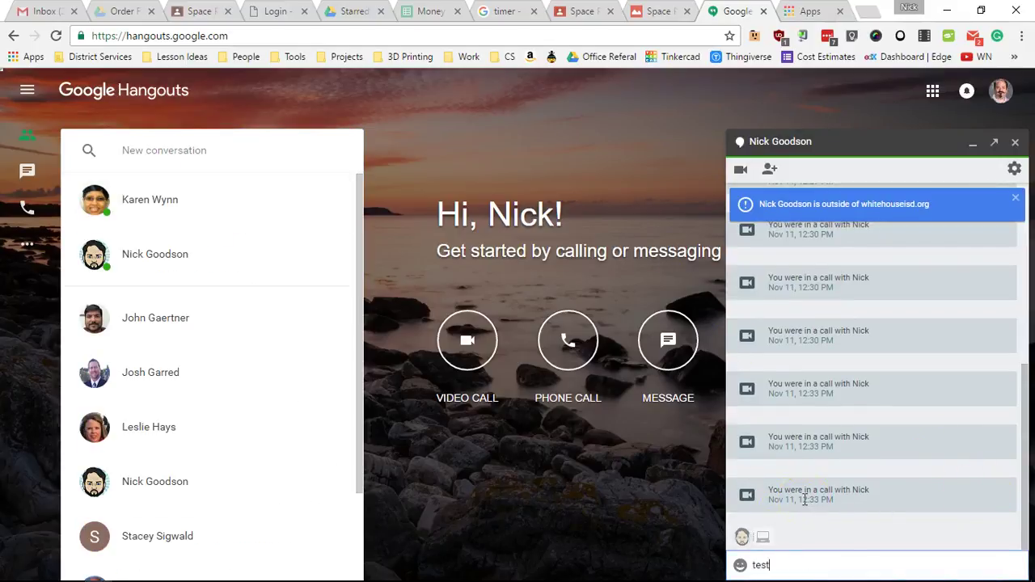
text(st)
key(Return)
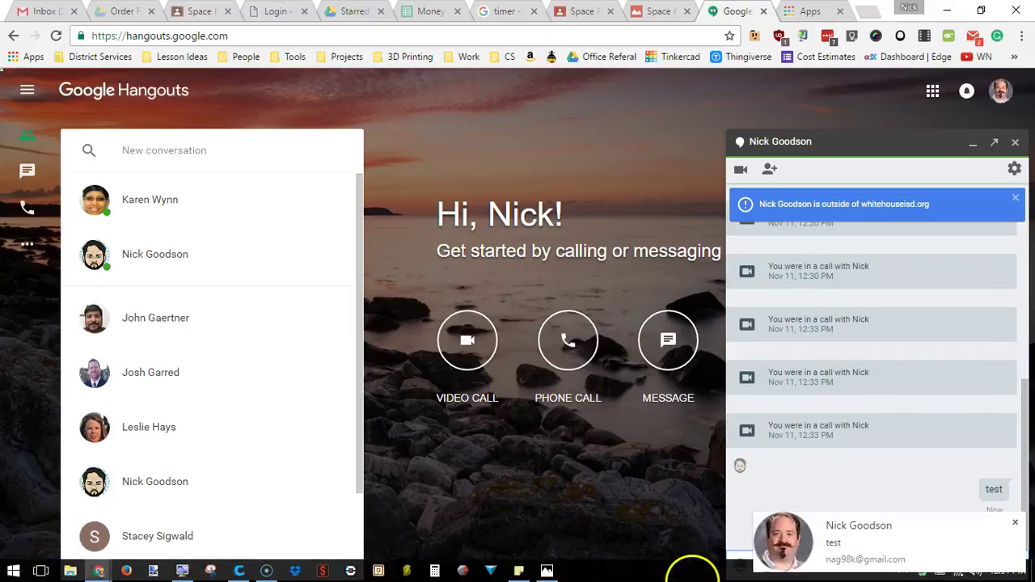
click(1015, 524)
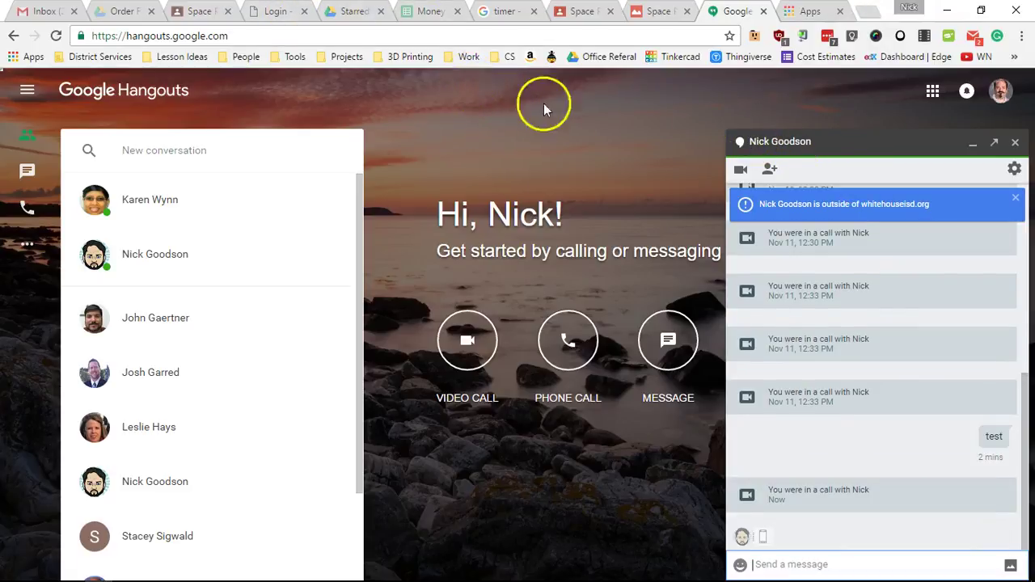
Step: Start a video call with the contact from the conversation and mute the microphone
click(713, 179)
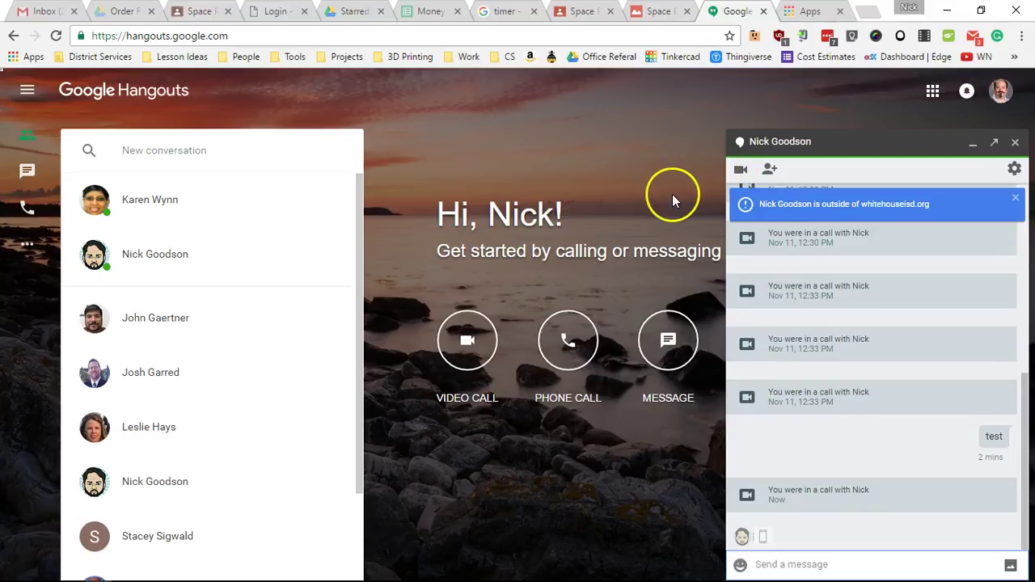
click(738, 172)
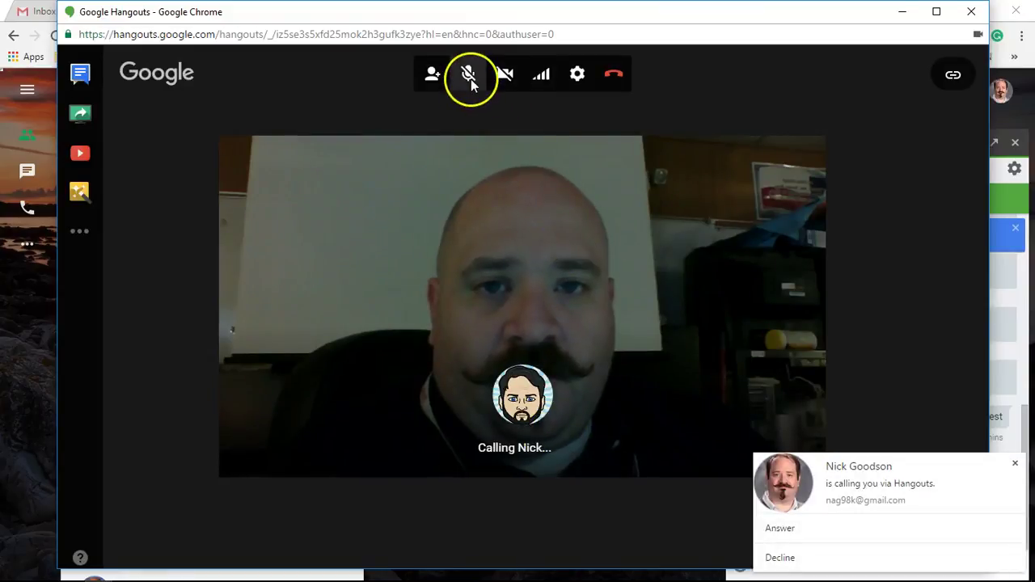
click(469, 76)
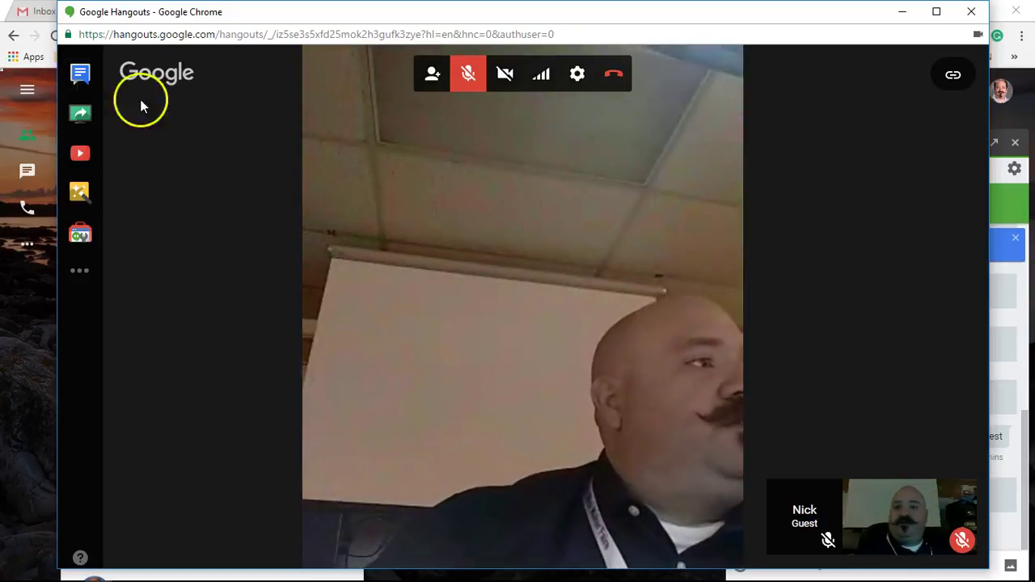
Step: Share the entire Screen 2 with the call participant using Screenshare
mouse_move(90, 234)
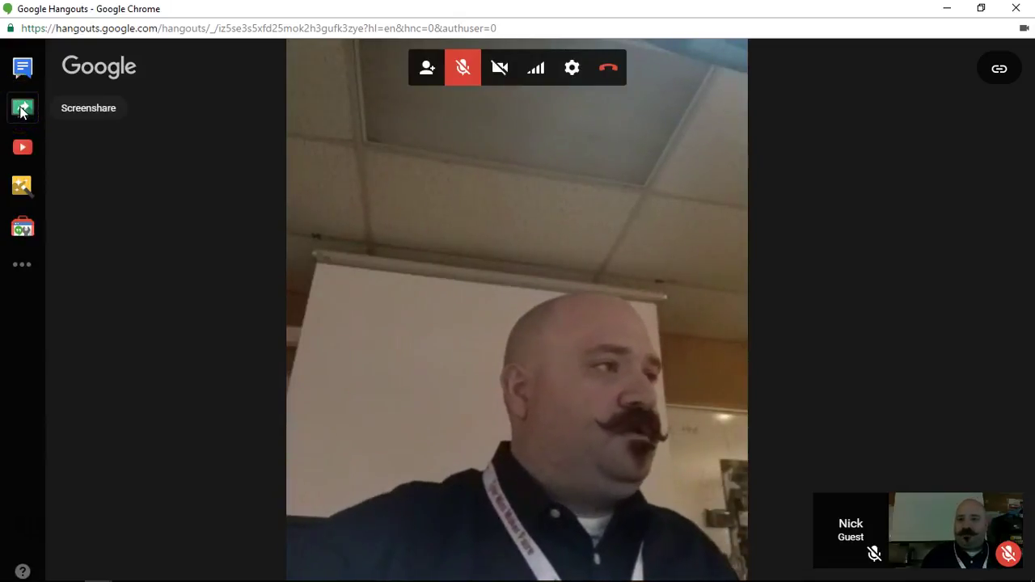
click(22, 109)
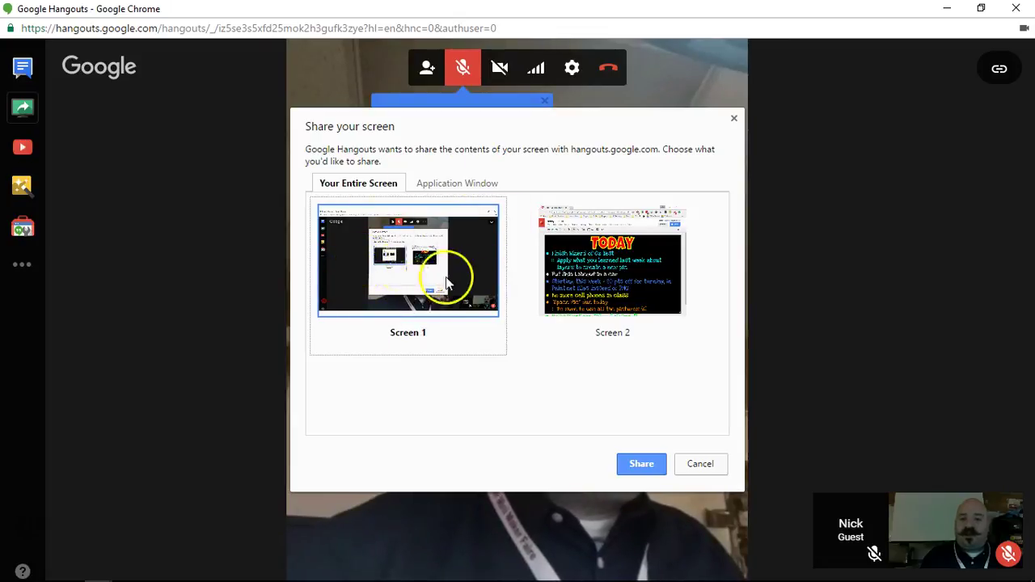
click(637, 256)
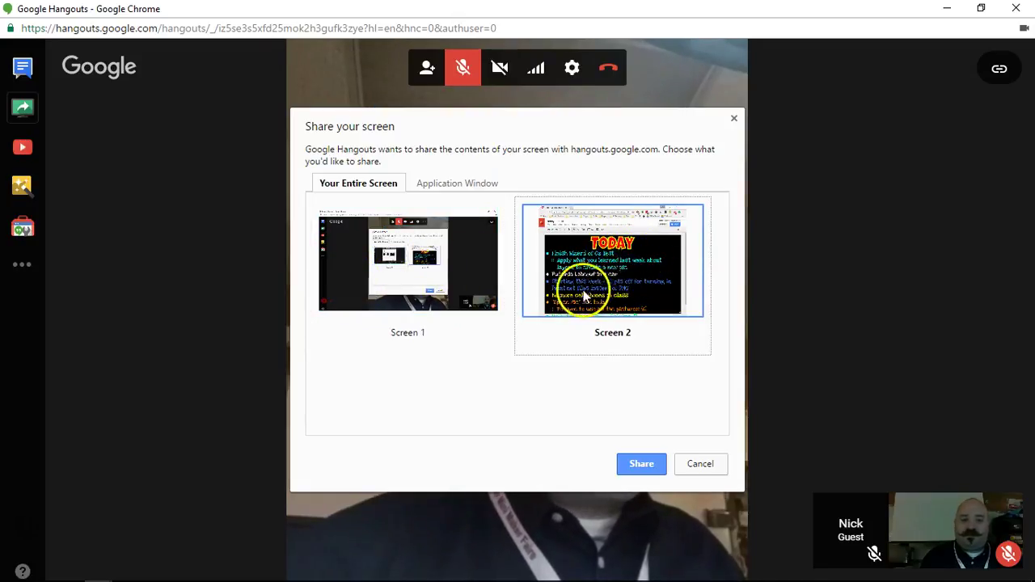
click(641, 461)
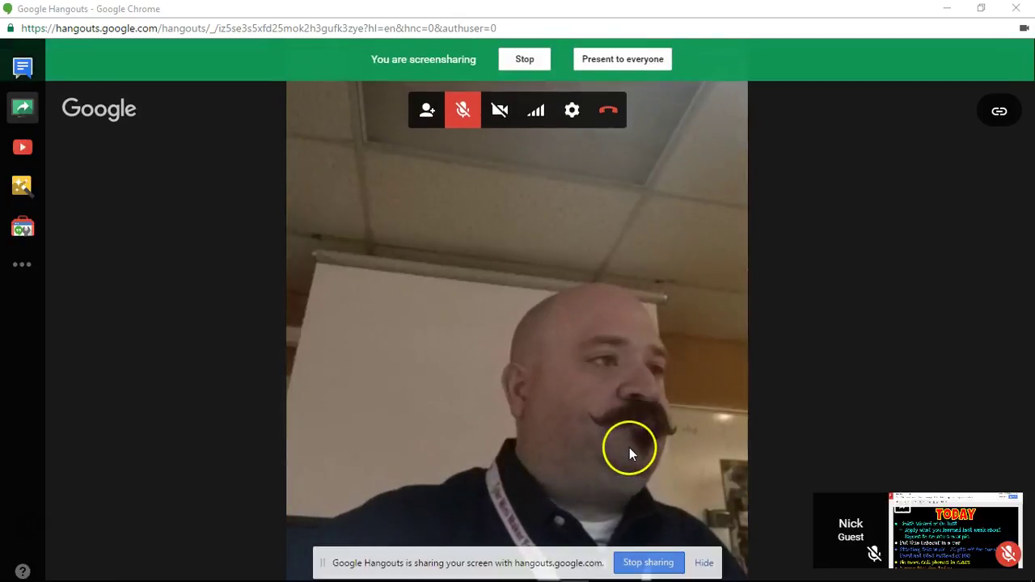
Step: Stop sharing the screen in the video call
mouse_move(1012, 520)
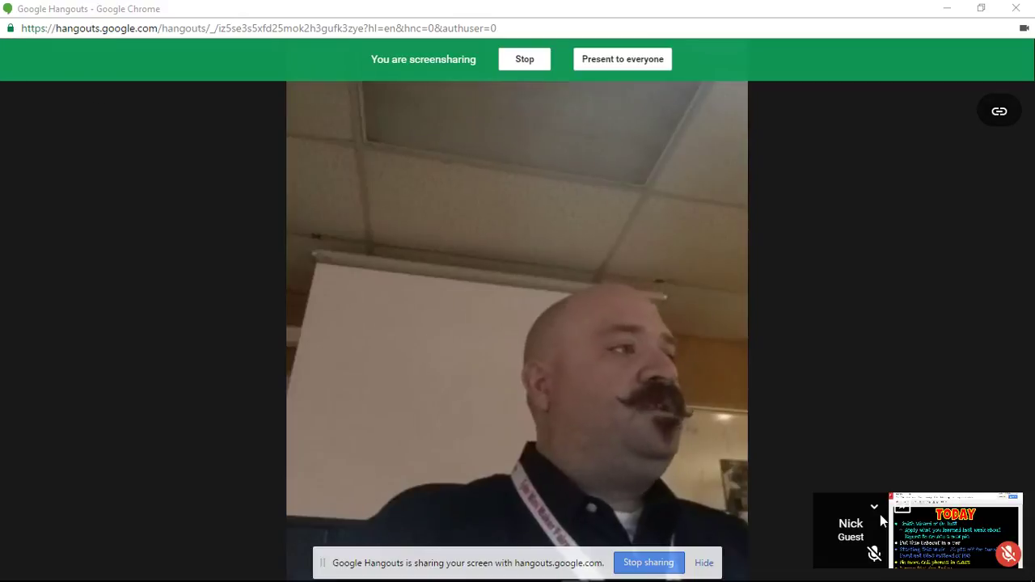
mouse_move(904, 456)
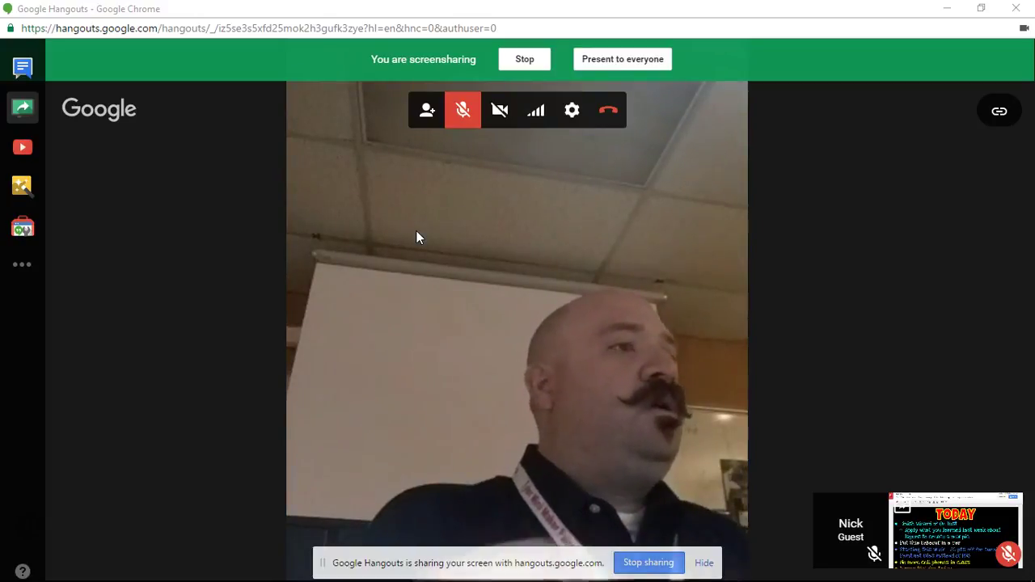
click(524, 65)
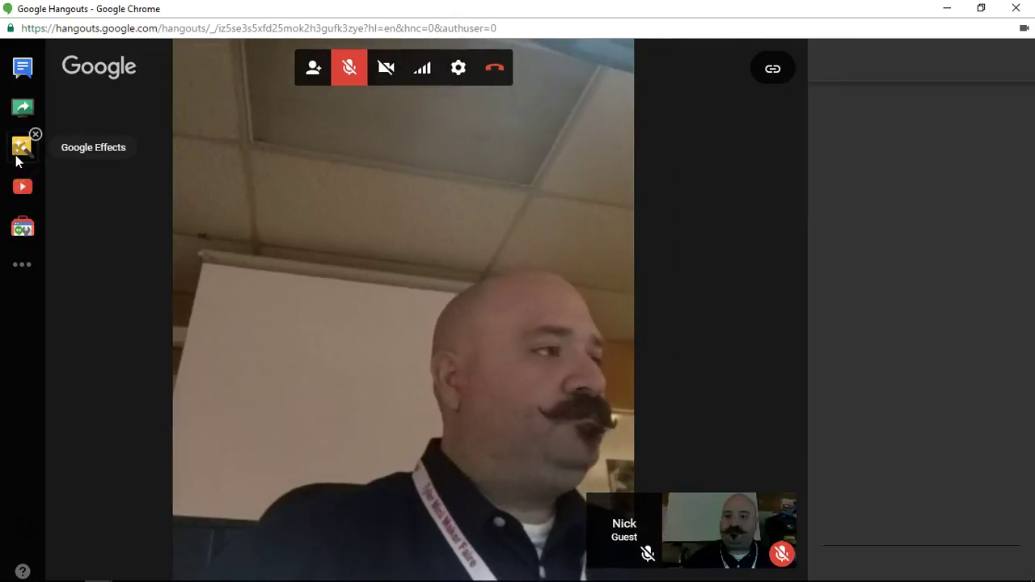
Step: Open Google Effects, put on the pirate hat headwear and show the own camera in the main video view
click(25, 158)
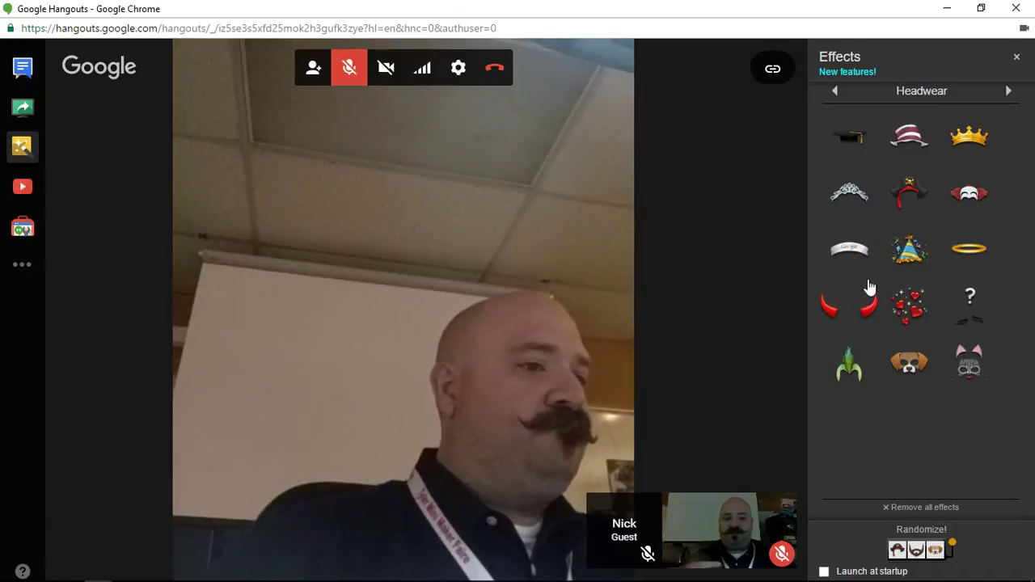
click(849, 301)
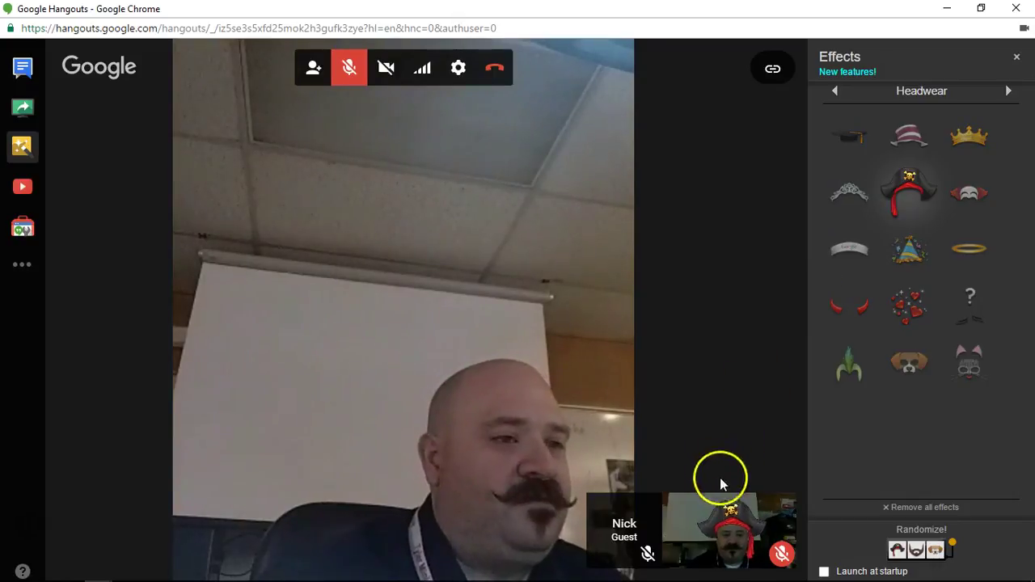
click(701, 506)
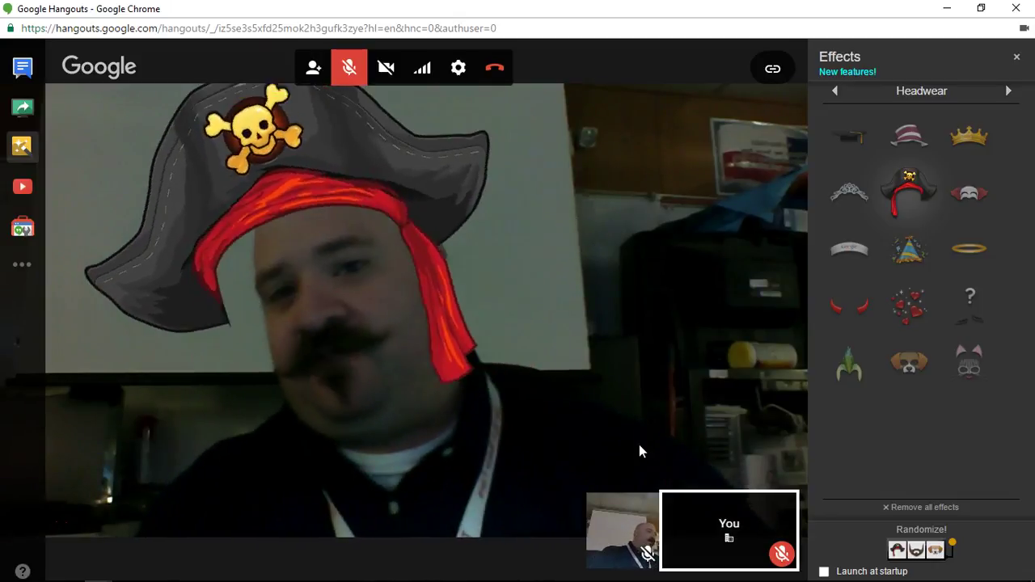
click(669, 499)
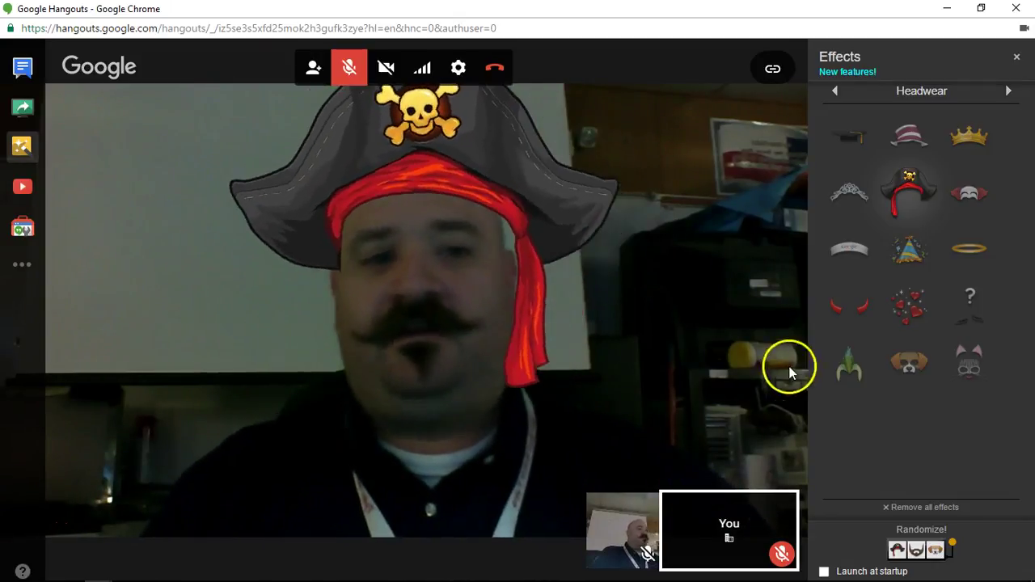
Step: Try the hearts headwear effect and replace it with the green mohawk
click(903, 305)
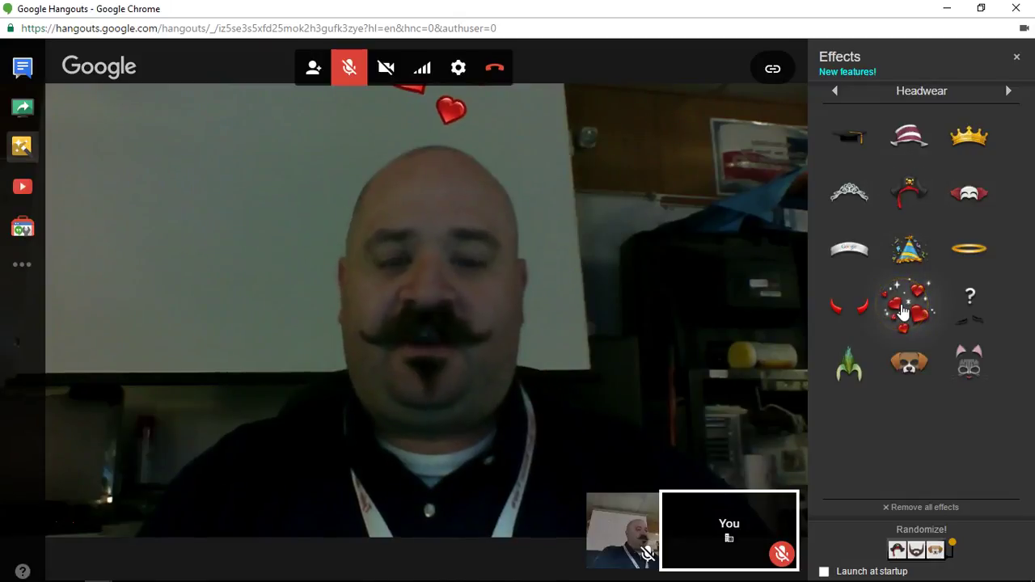
click(847, 366)
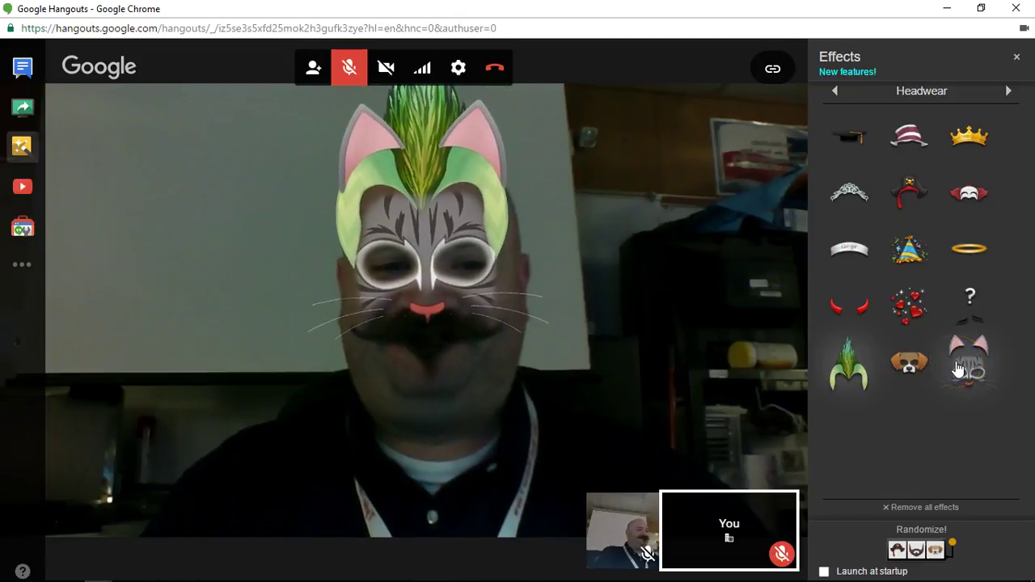
click(998, 346)
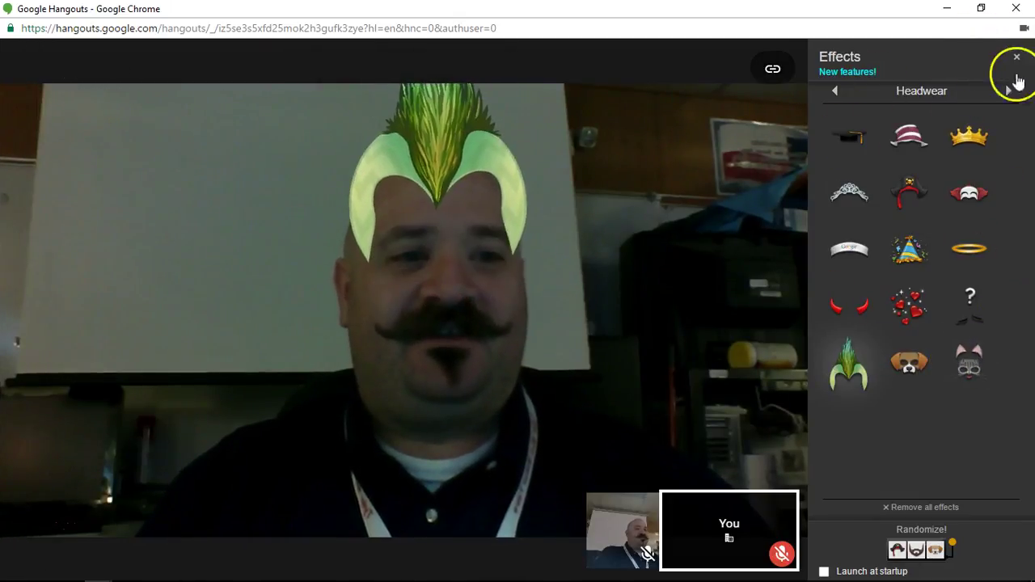
Step: Add the eye patch from the Eyewear effects and the grey beard from the Facial Hair effects
click(1009, 91)
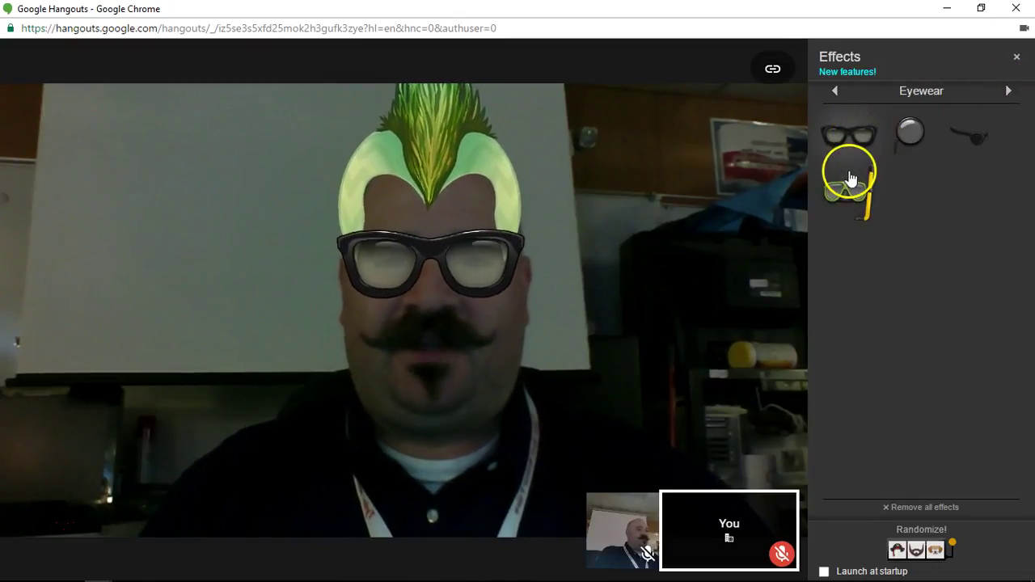
click(968, 148)
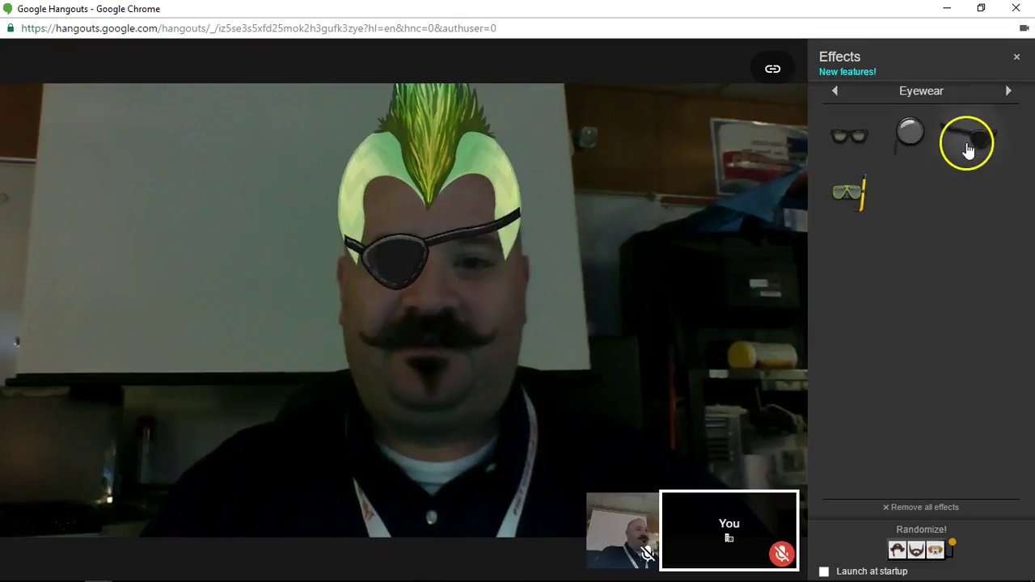
click(1008, 92)
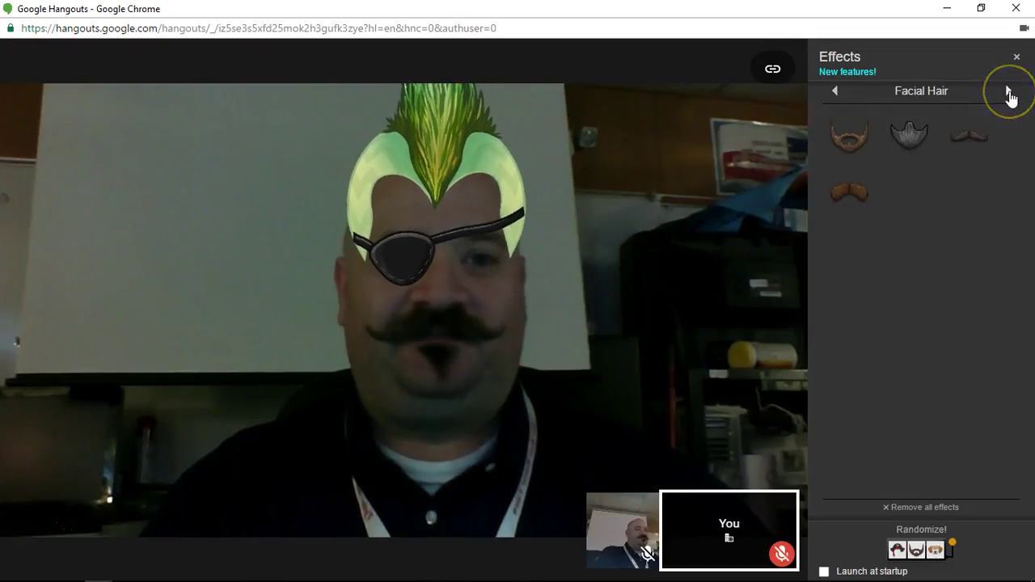
click(855, 148)
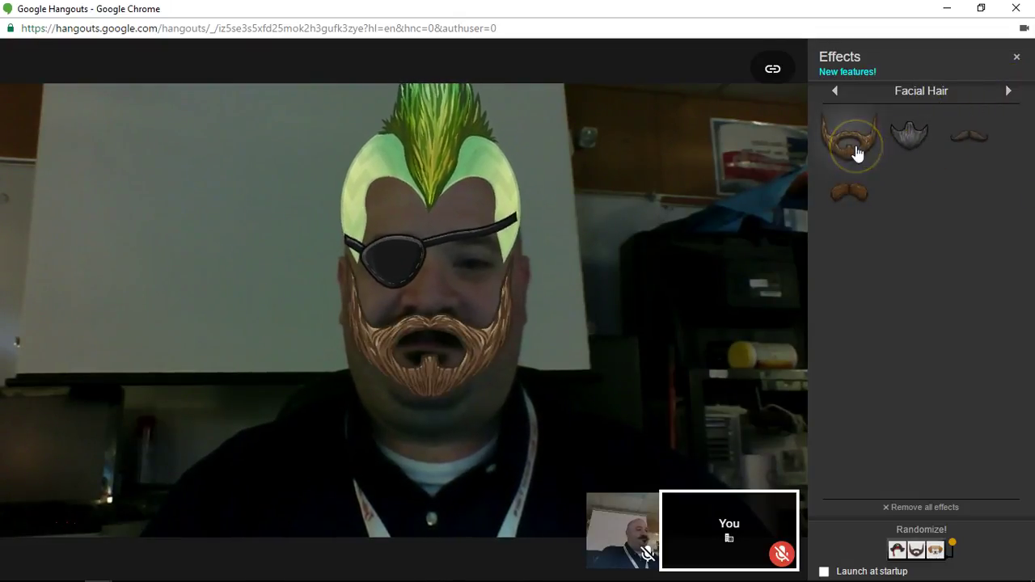
click(898, 137)
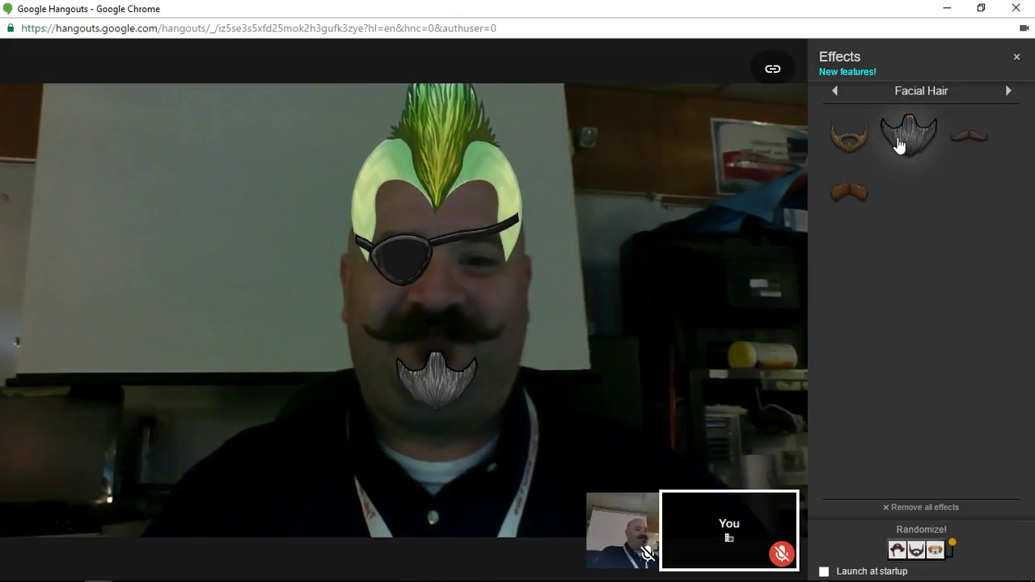
Step: Look through the Props, Headwear and background image effect categories and close Google Effects
click(1009, 91)
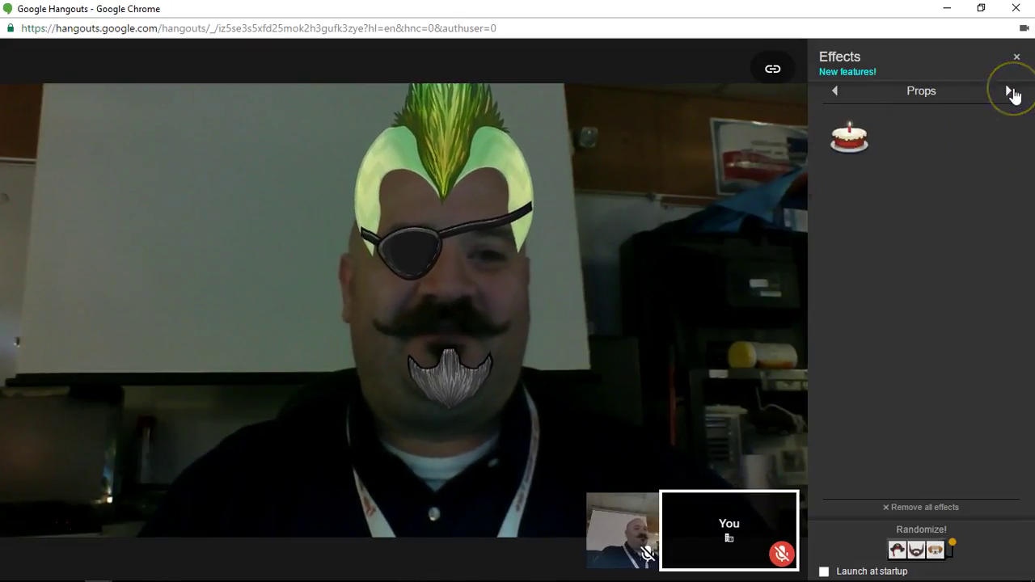
click(836, 92)
click(835, 91)
click(835, 92)
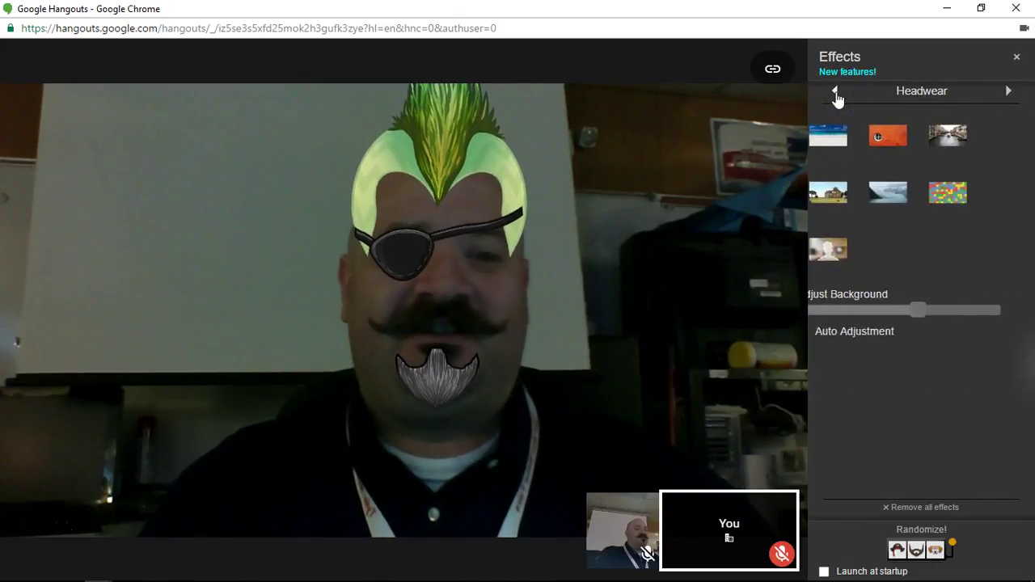
click(836, 91)
click(835, 91)
click(835, 91)
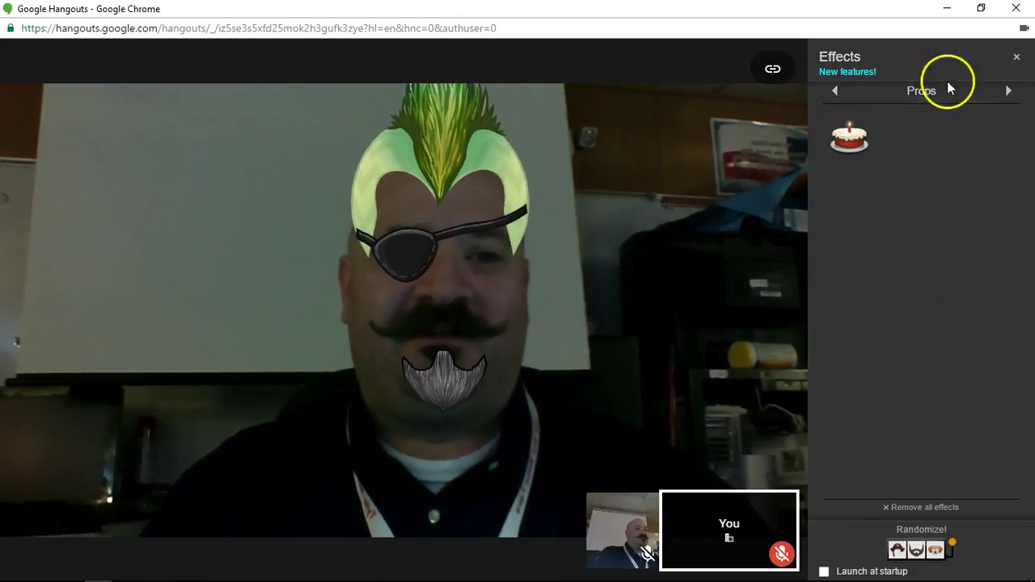
click(1016, 58)
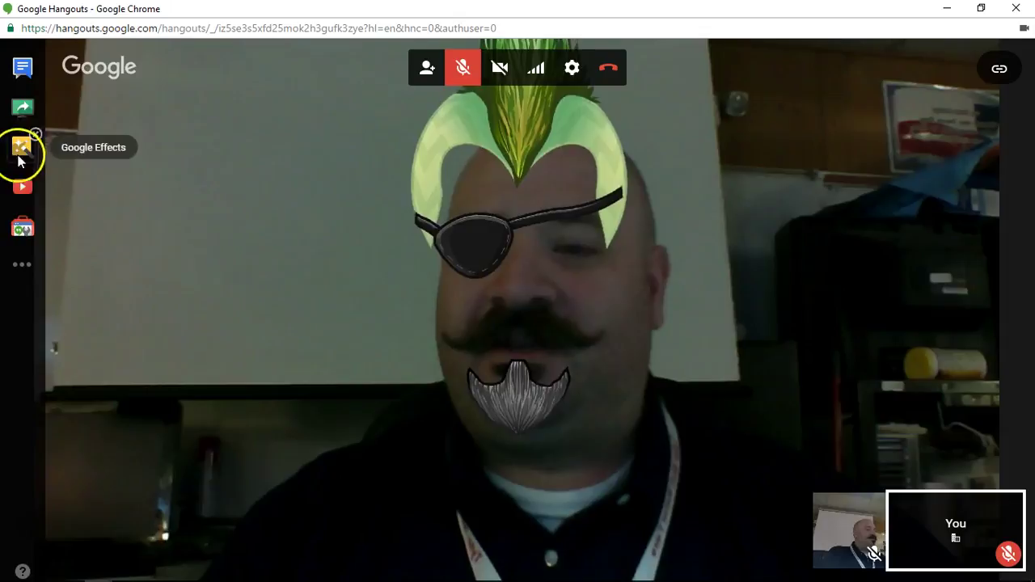
Step: Open the Draw app from the recent apps and scribble freehand black lines over the face in the video
mouse_move(21, 259)
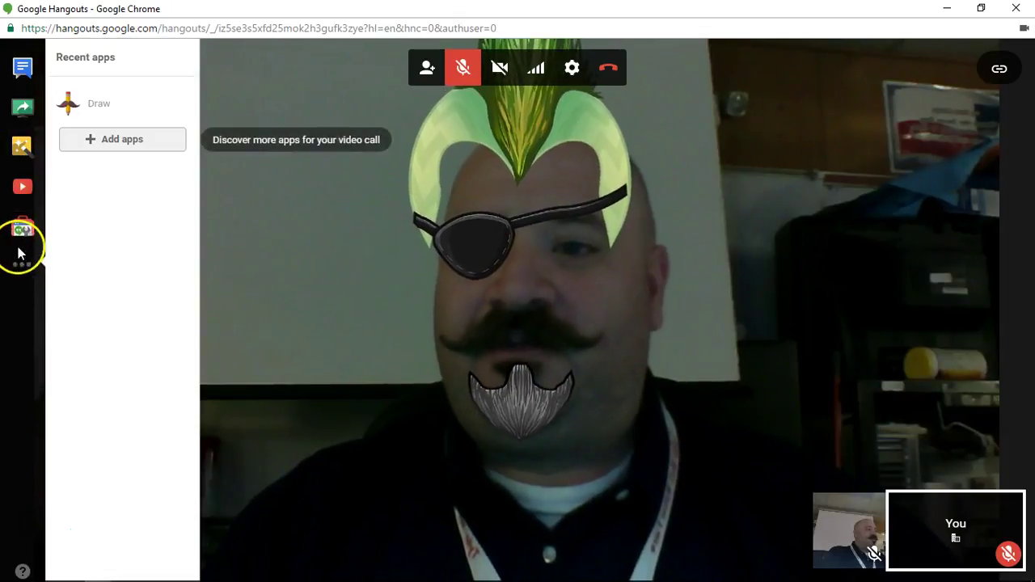
click(81, 109)
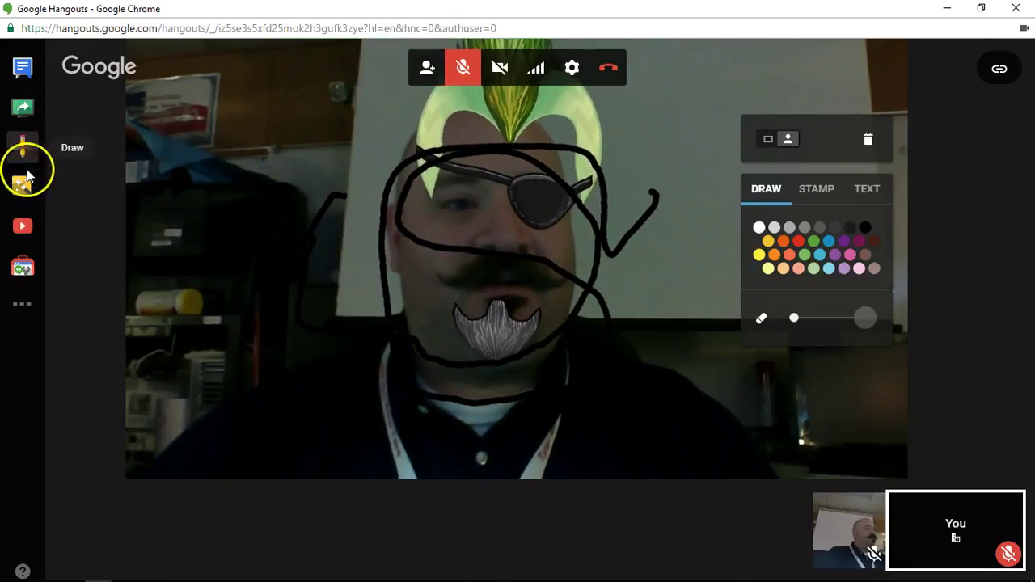
Step: Reopen Google Effects, go to the Headwear category and take off the green mohawk
click(24, 182)
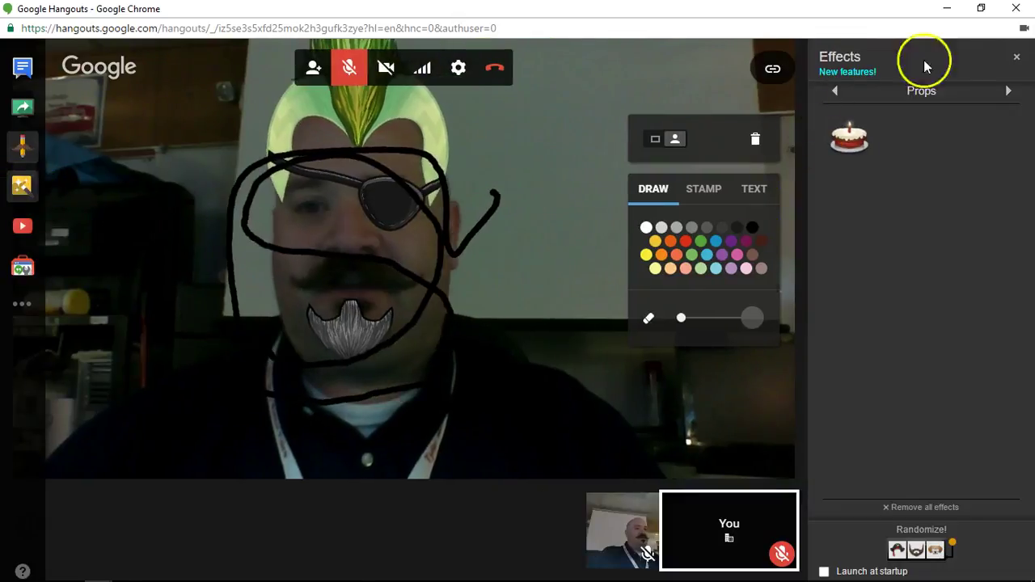
click(1008, 91)
click(1007, 90)
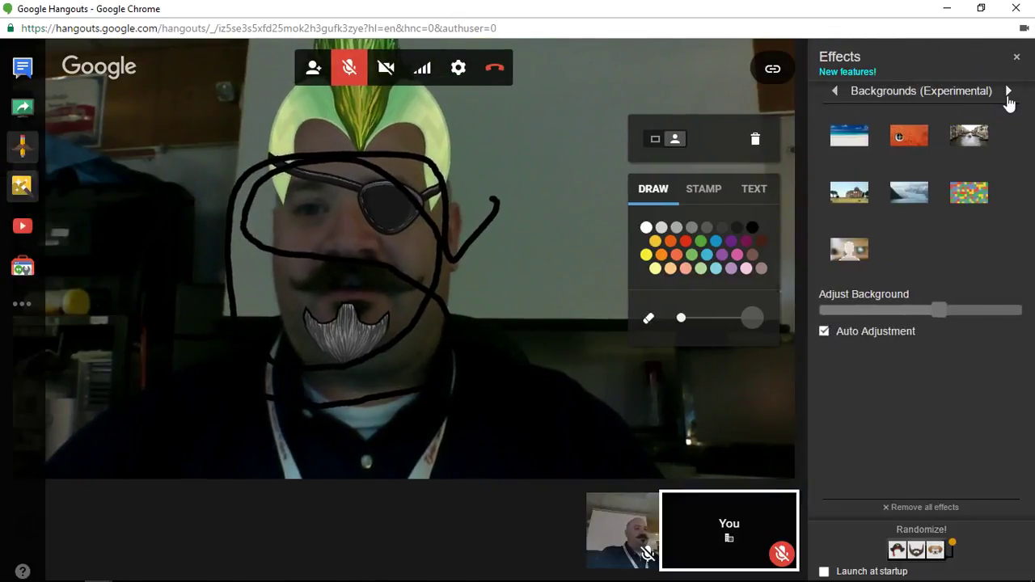
click(1008, 92)
click(910, 304)
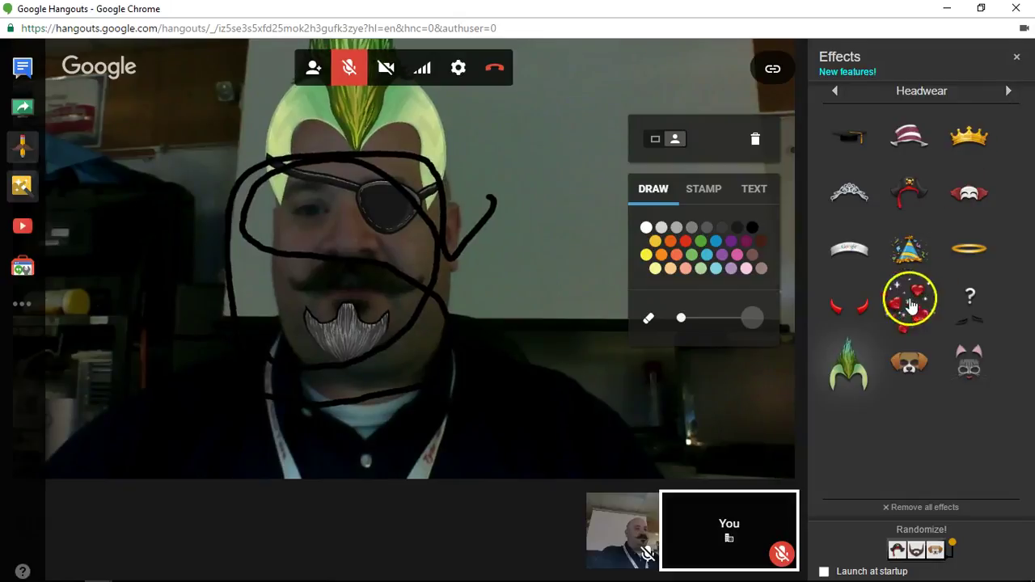
click(856, 359)
Step: Take off the eye patch and the grey beard, and close Google Effects
click(1009, 91)
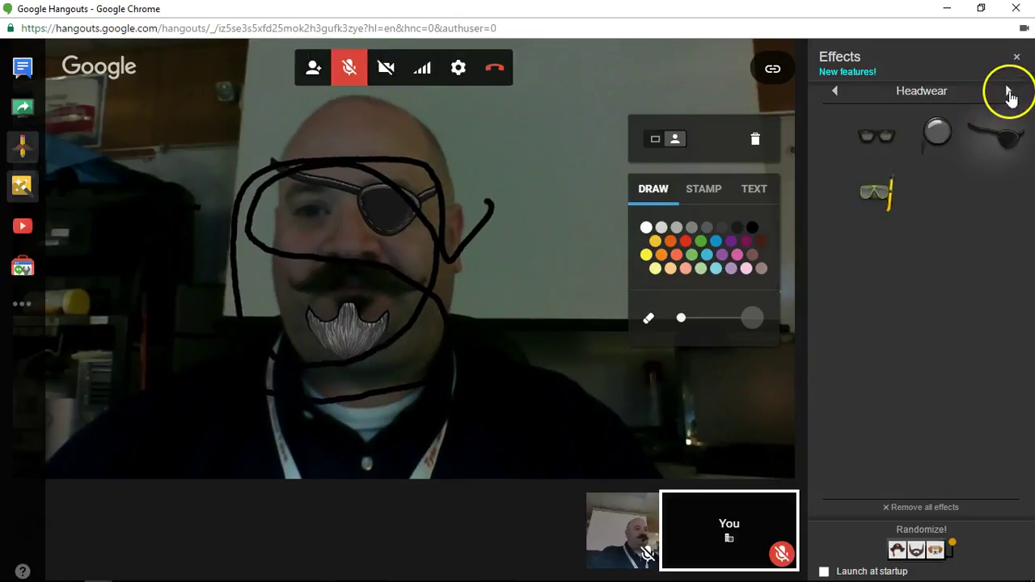
click(1008, 91)
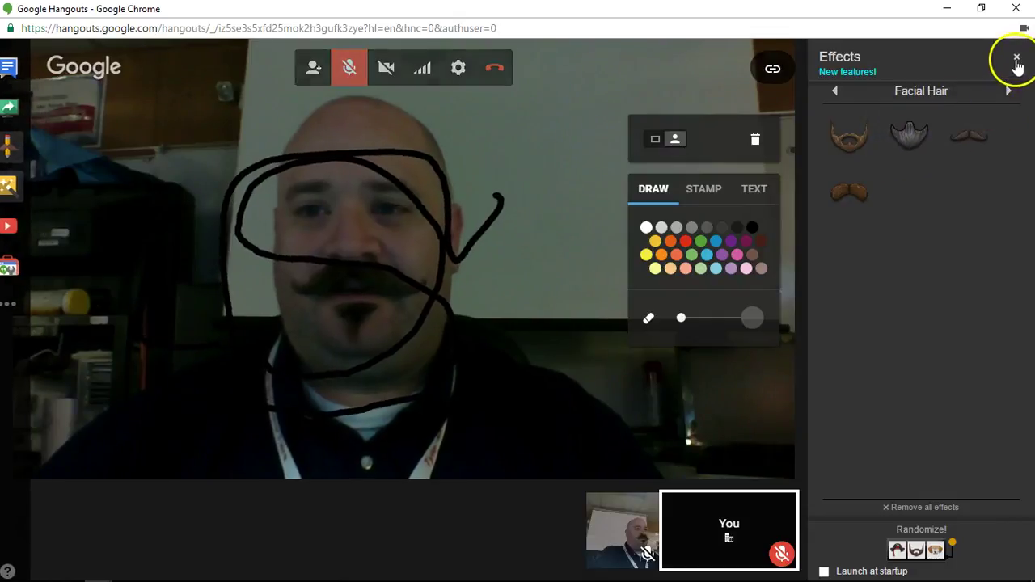
click(1016, 57)
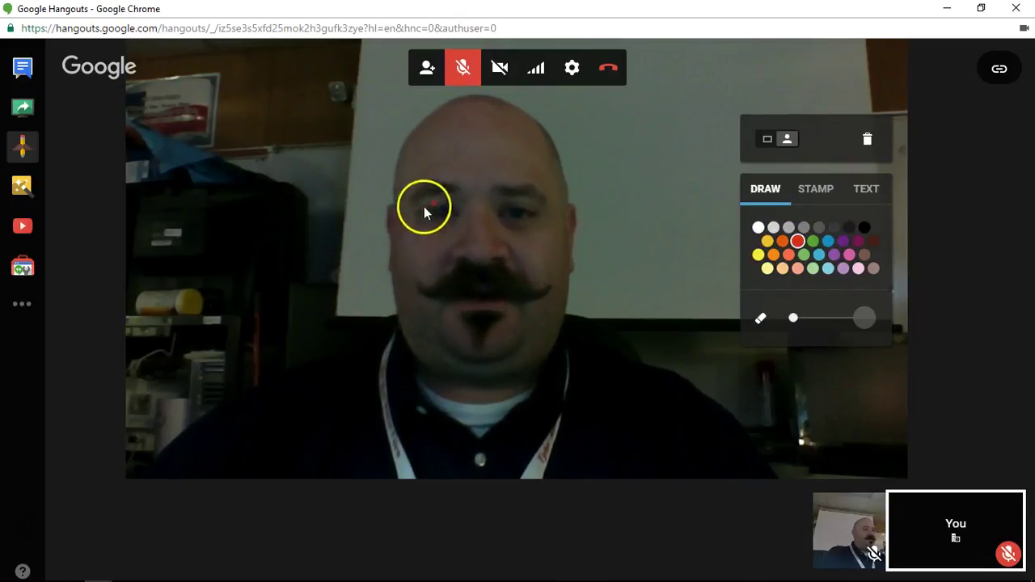
Step: Replace the black scribbles with red freehand glasses around the eyes and spiky red hair on top of the head
mouse_move(461, 190)
mouse_down()
mouse_move(439, 181)
mouse_move(406, 192)
mouse_up()
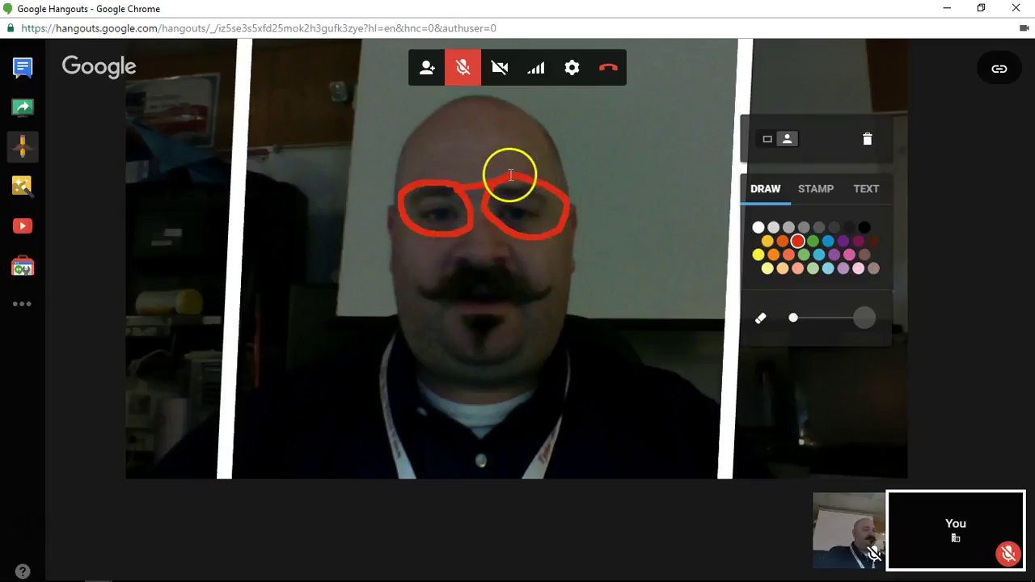
mouse_move(439, 82)
mouse_down()
mouse_move(467, 133)
mouse_move(470, 100)
mouse_move(483, 121)
mouse_up()
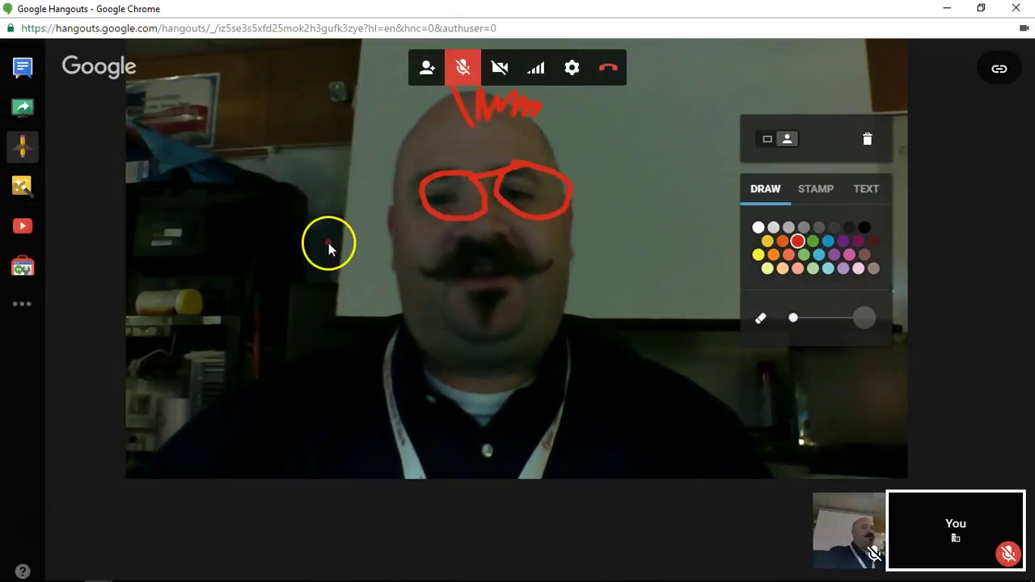
Step: Try to open the Hangout Toolbox app and close its authorization window
click(22, 271)
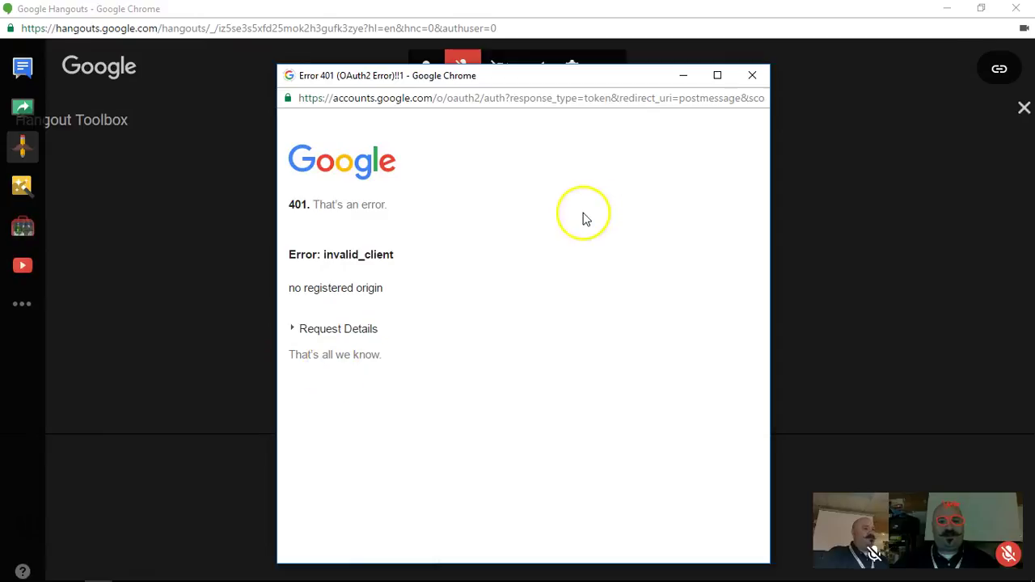
click(753, 77)
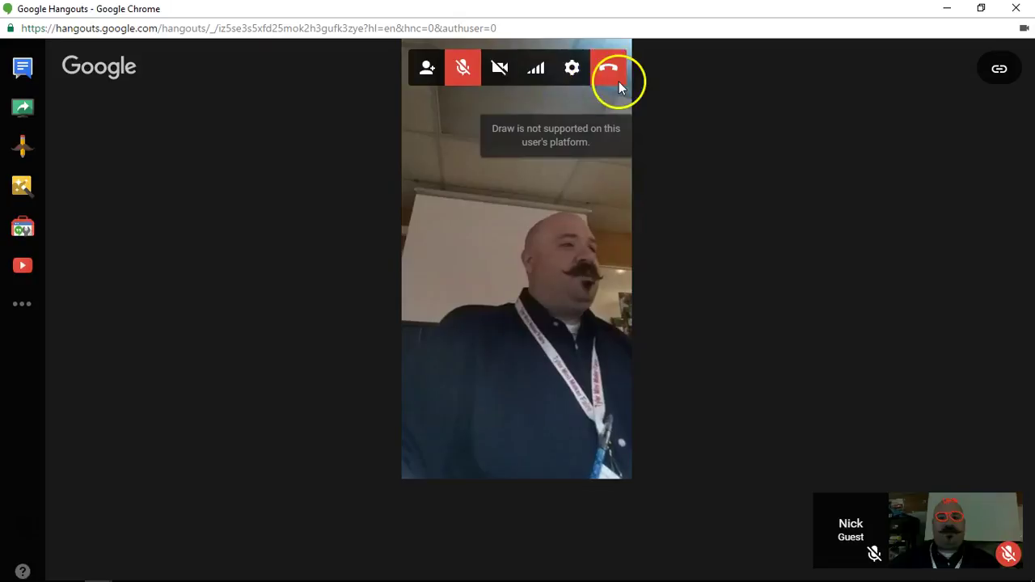
Step: Open the dialog for inviting people to the call and examine its permanent link
click(429, 72)
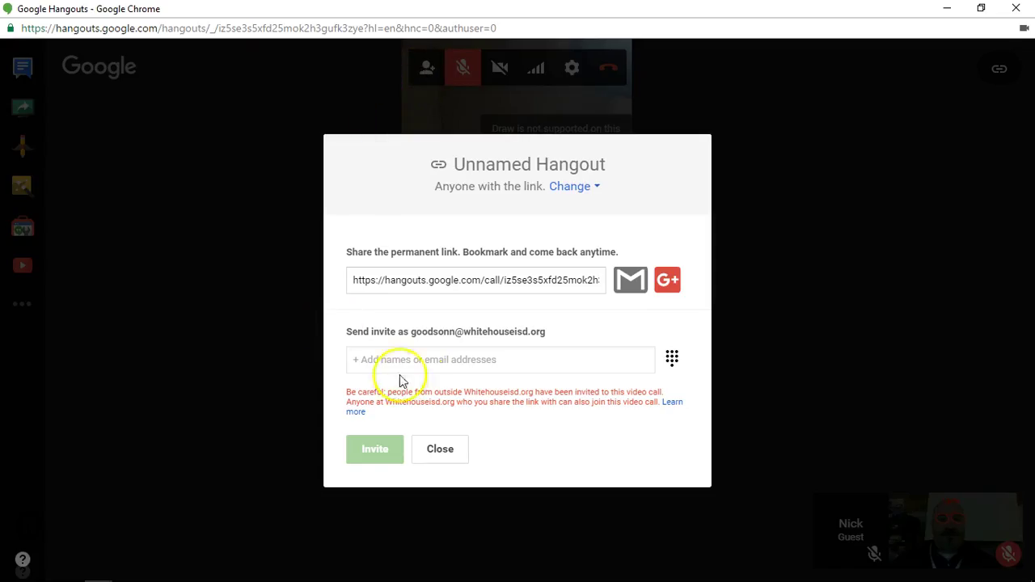
click(515, 282)
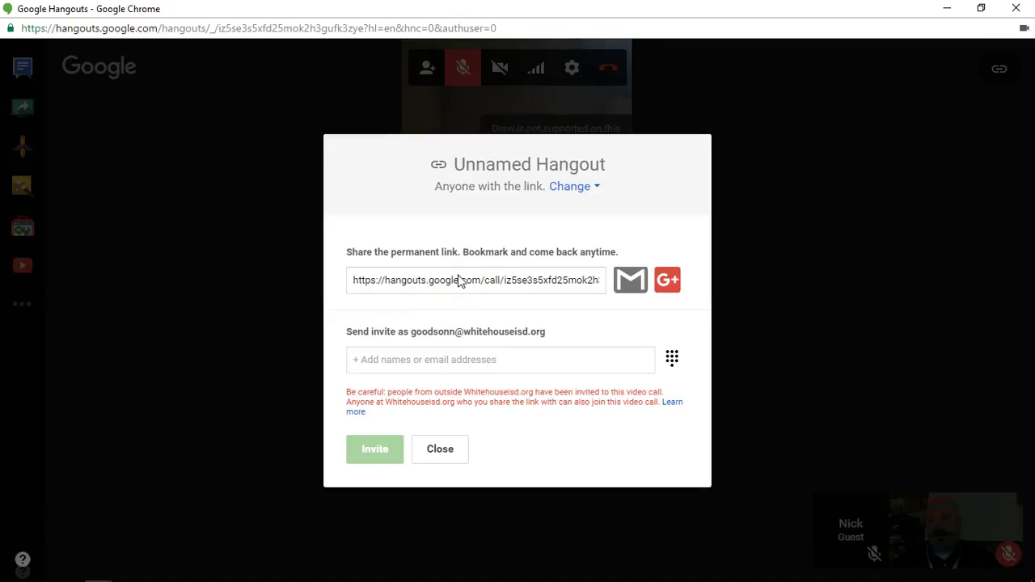
click(436, 249)
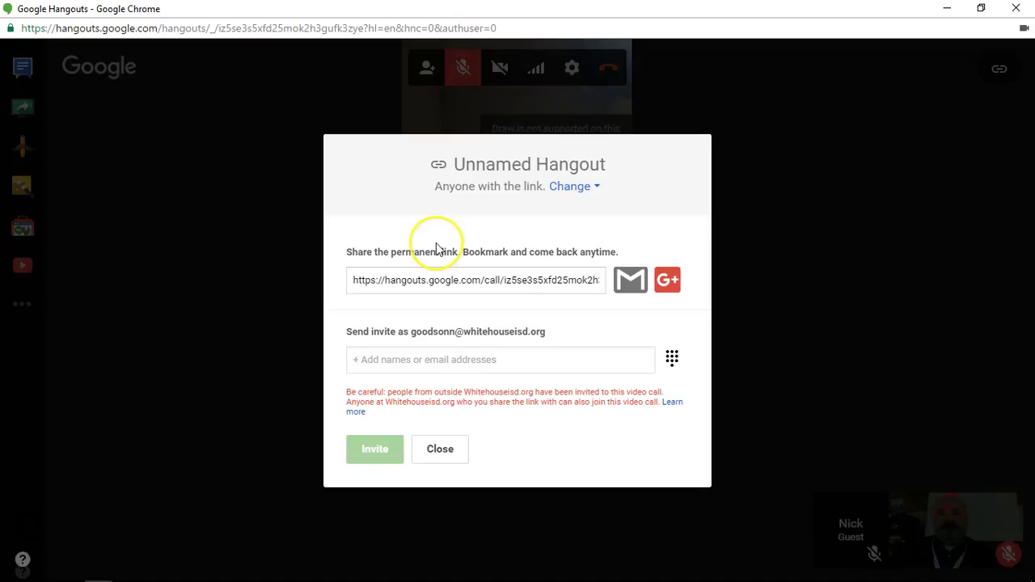
click(435, 269)
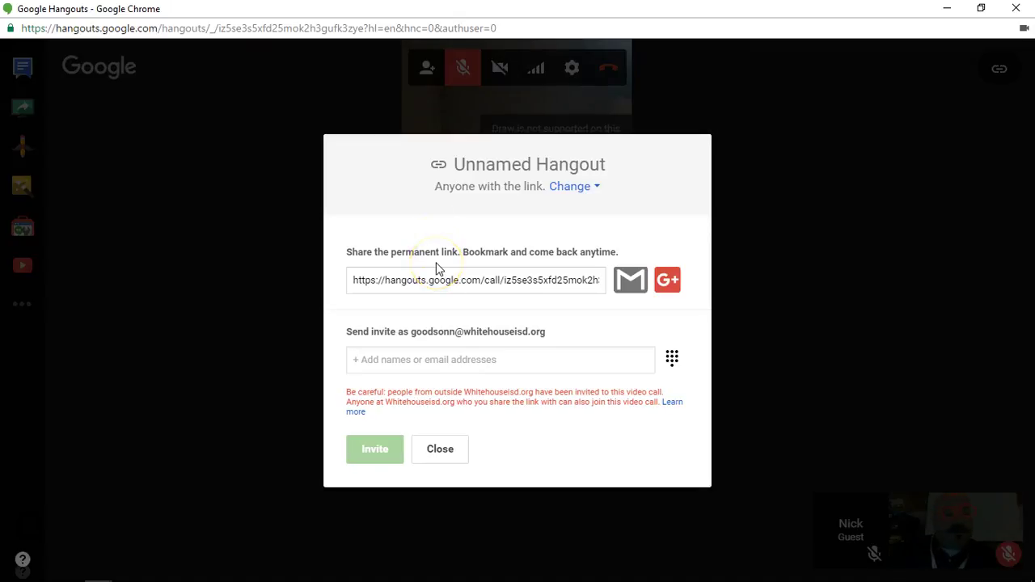